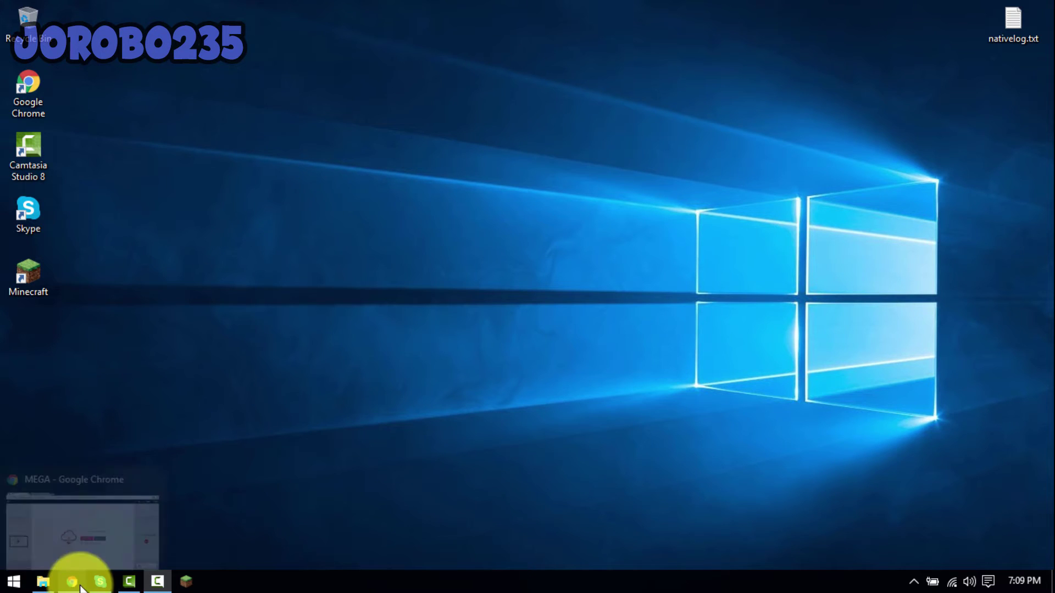
Step: Download Open Broadcaster Software Installer.7z through the browser from MEGA and minimize Chrome
left_click(101, 519)
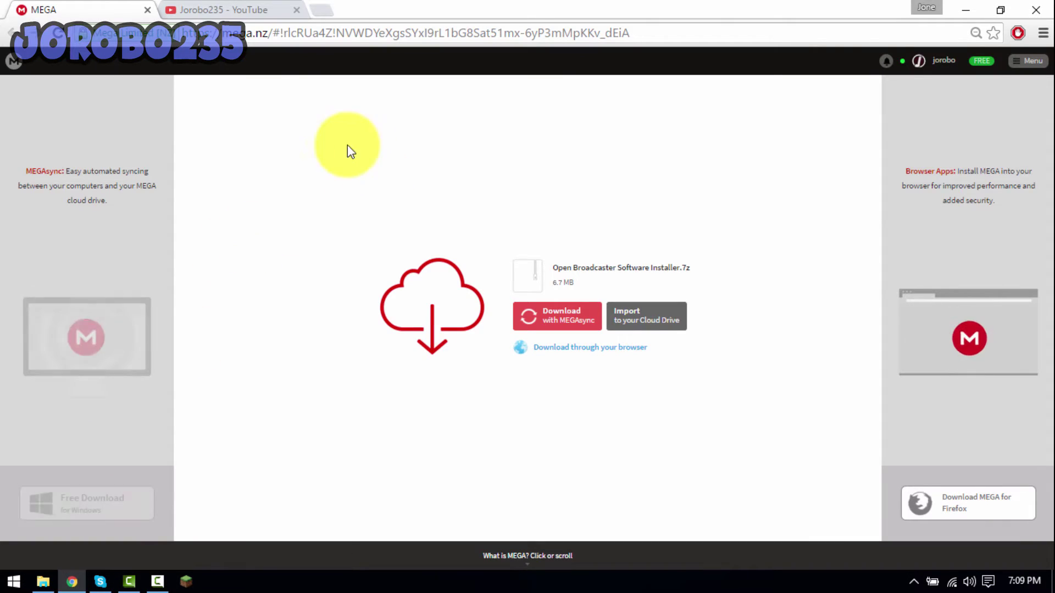
left_click(555, 356)
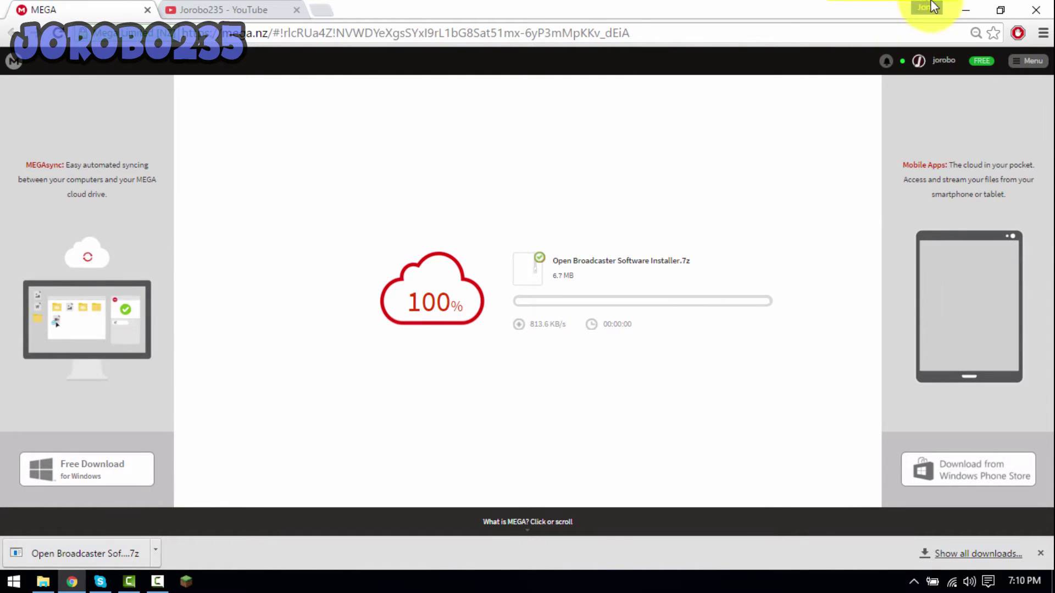
left_click(962, 8)
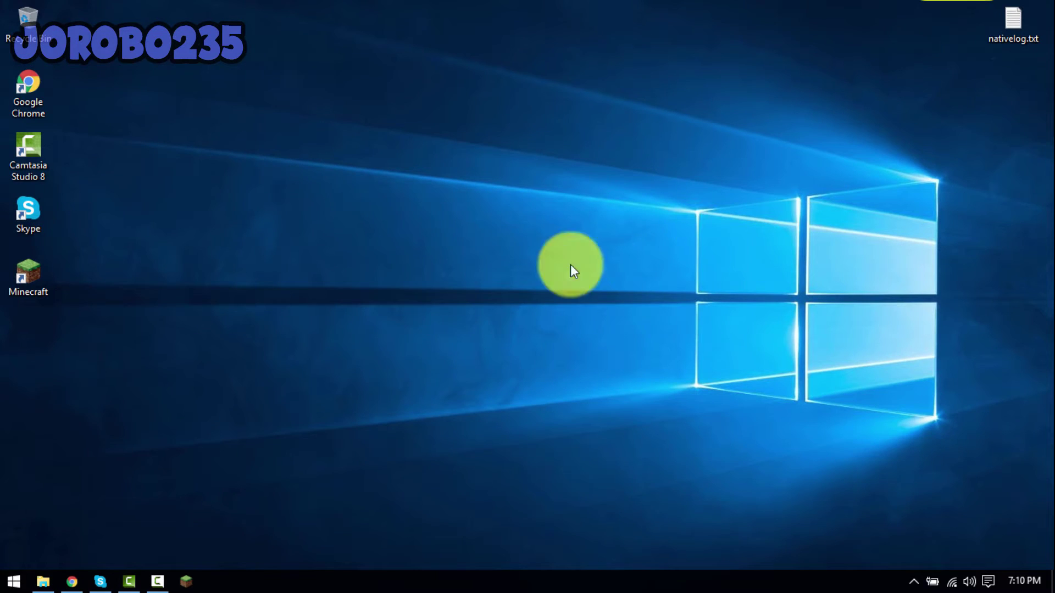
Step: Move the downloaded .7z archive from Downloads onto the desktop and close Explorer
left_click(43, 580)
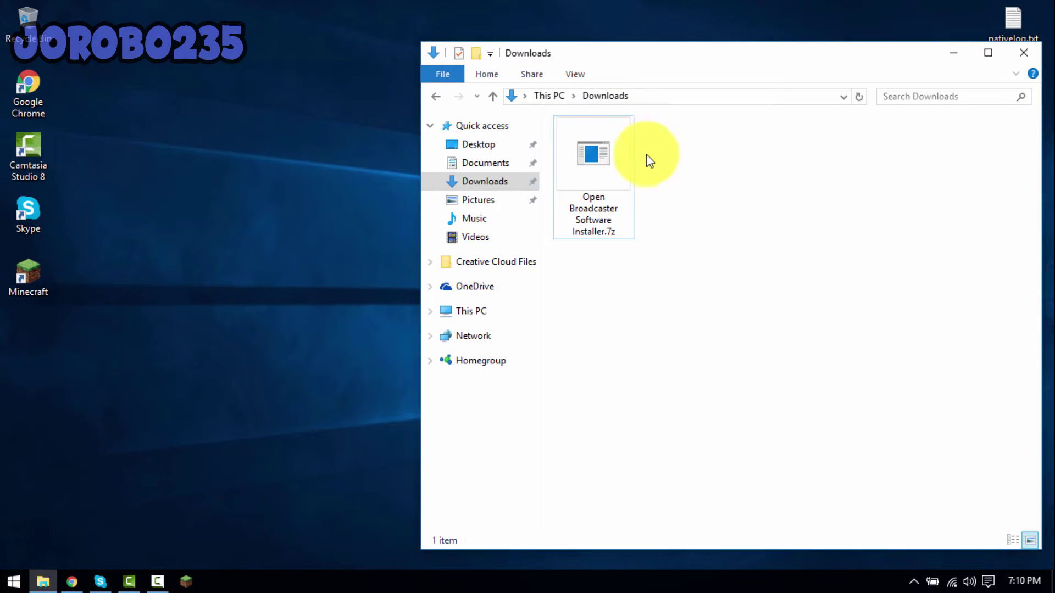
left_click(619, 183)
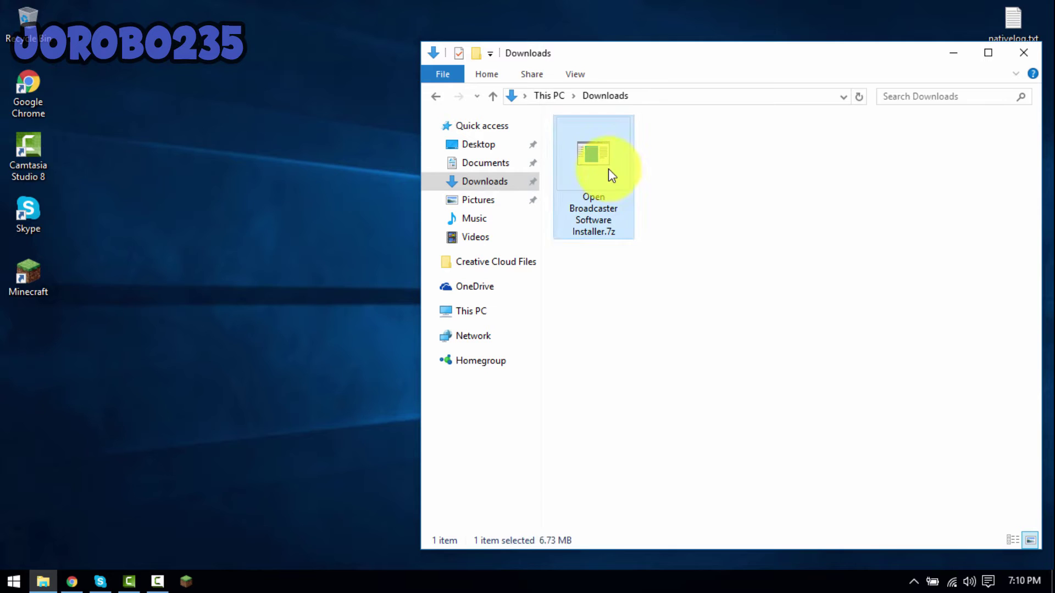
left_click_drag(609, 169, 247, 156)
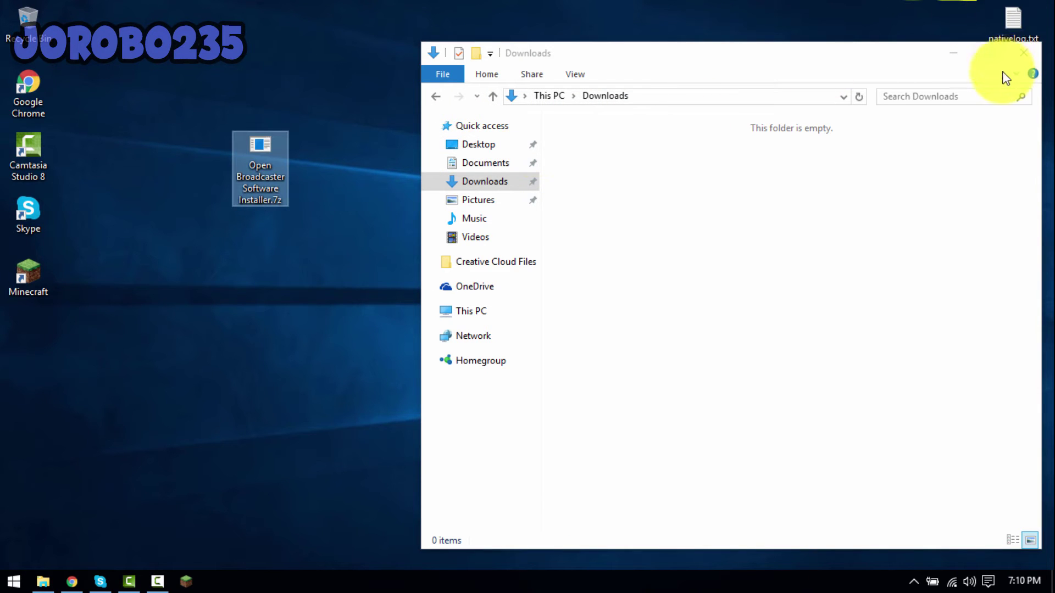
left_click(1023, 52)
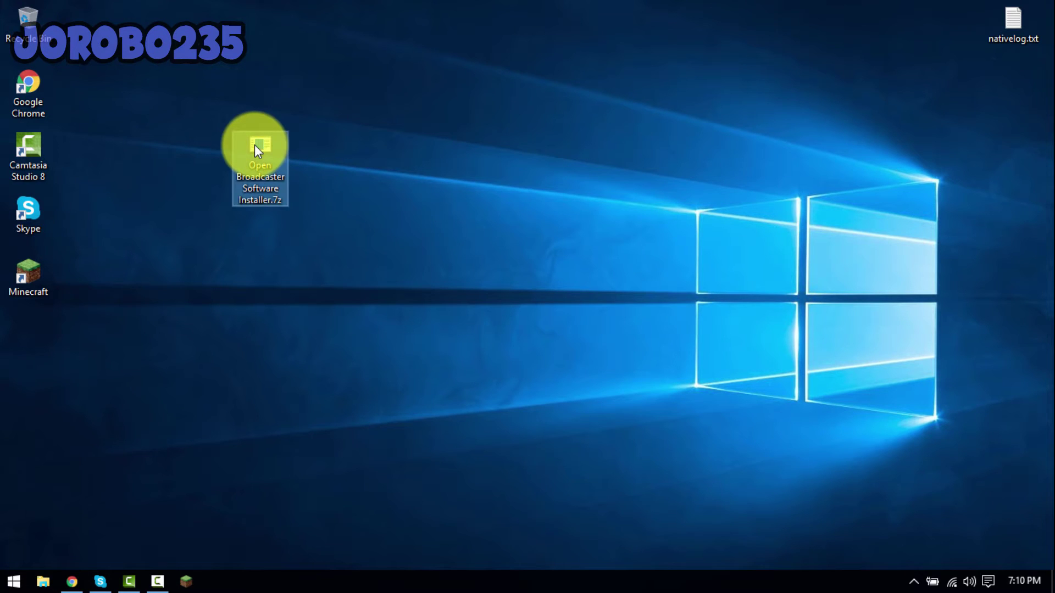
Step: Extract the archive with 7-Zip to "Open Broadcaster Software Installer\" and place the folder beside it
right_click(255, 145)
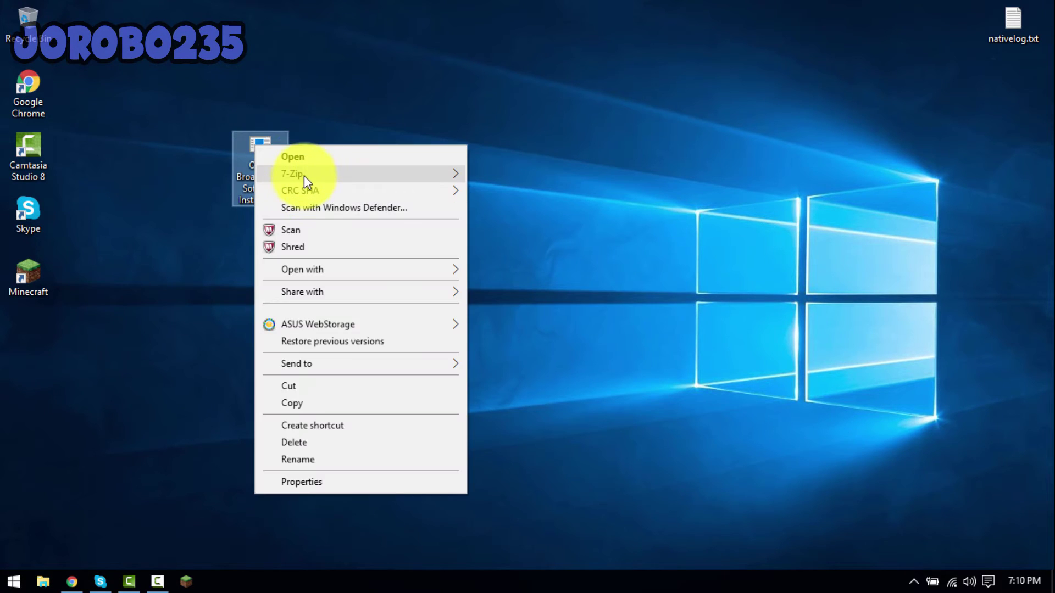
mouse_move(291, 173)
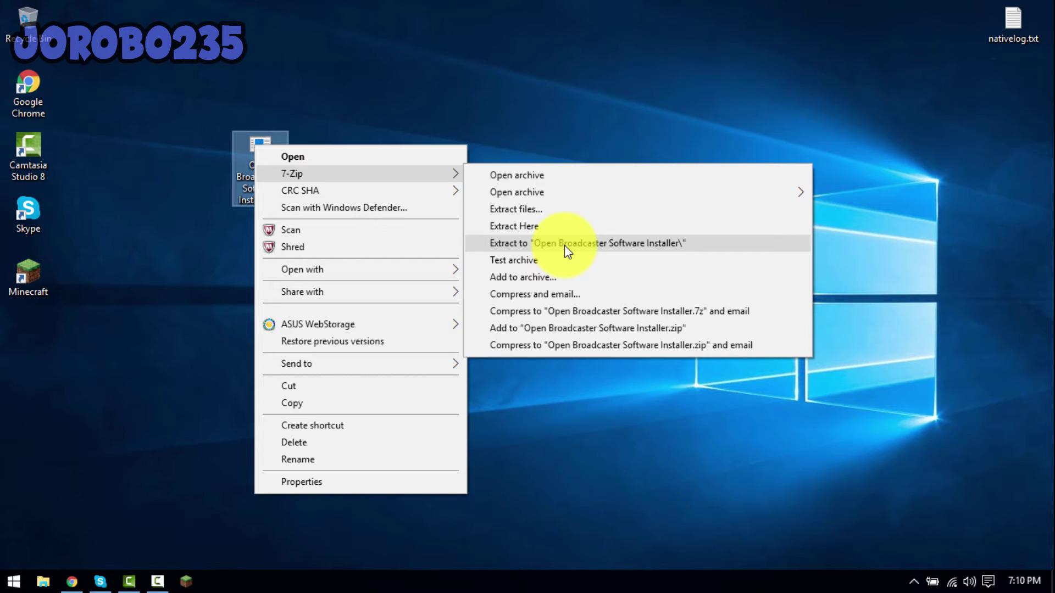
left_click(565, 245)
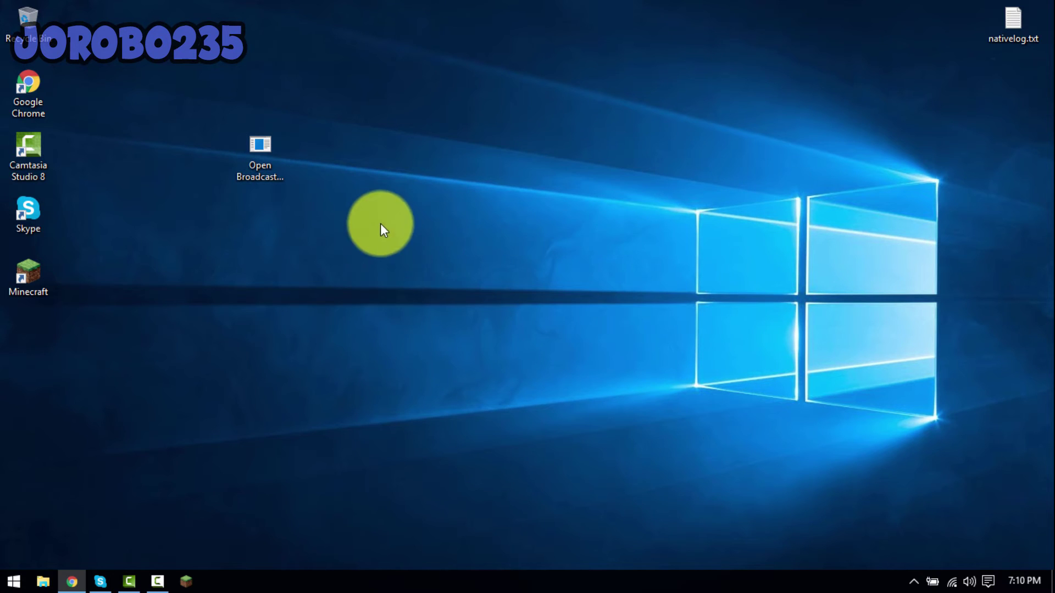
left_click_drag(15, 348, 137, 343)
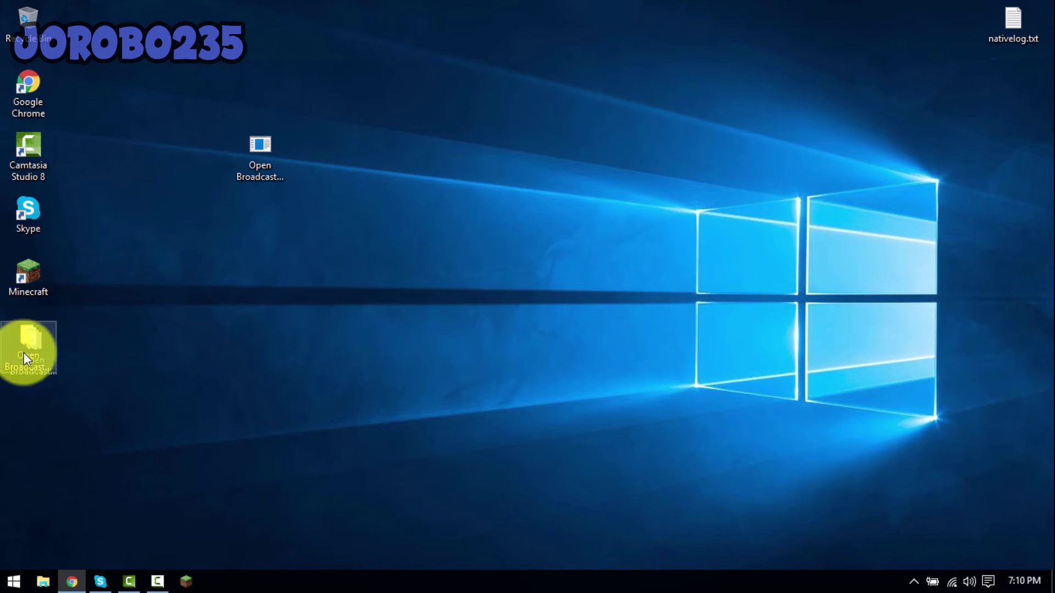
left_click_drag(302, 219, 316, 165)
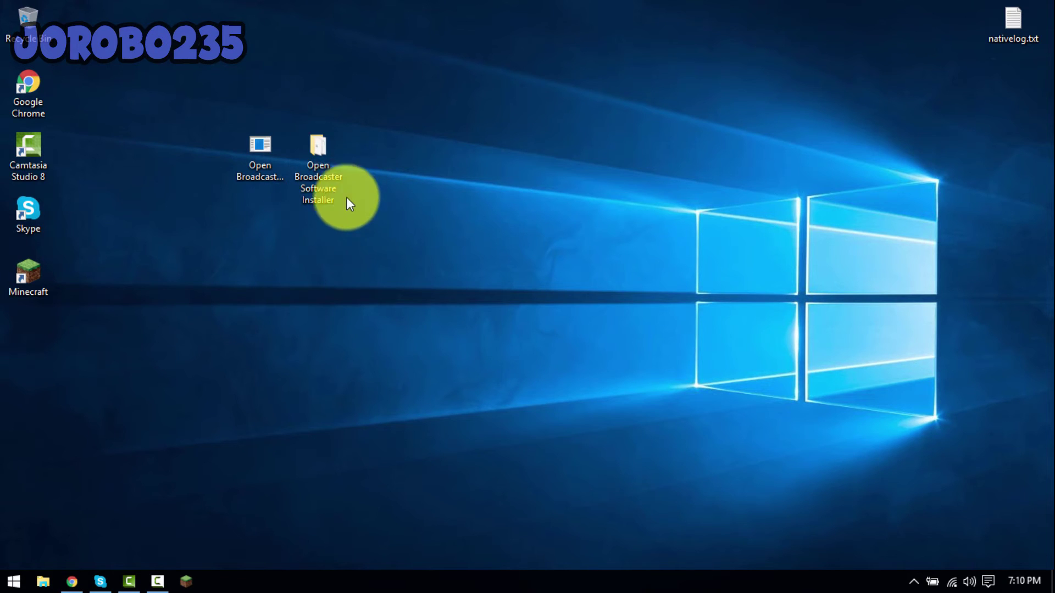
Step: View Instructions.txt from the extracted folder in Notepad, highlighting its last line
double_click(316, 161)
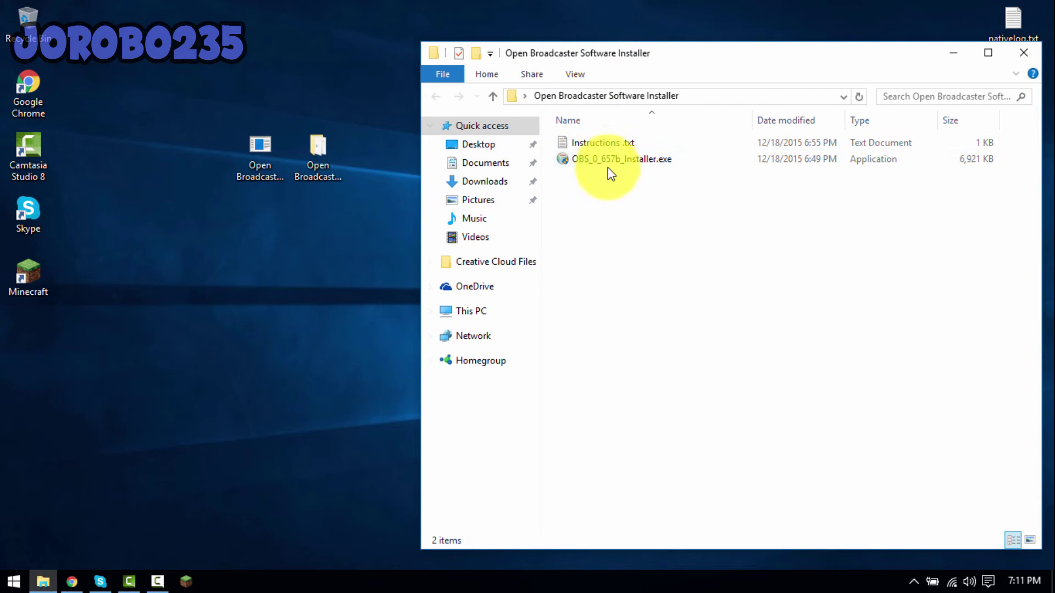
double_click(591, 143)
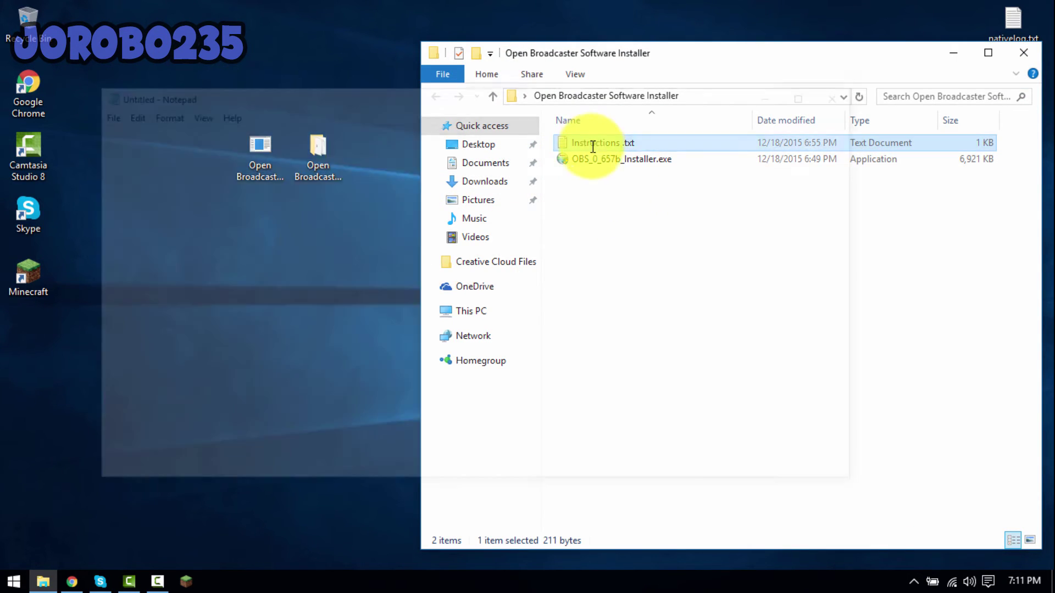
left_click(429, 282)
key("shift+Home")
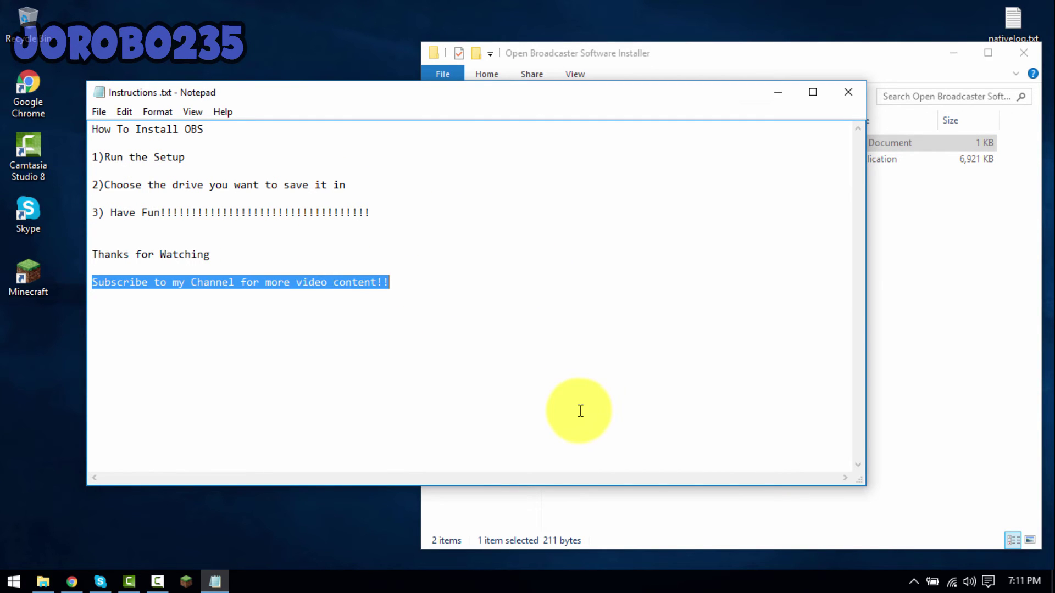
Step: Select all of the instructions text, deselect it, and close Notepad
left_click(532, 370)
key("ctrl+a")
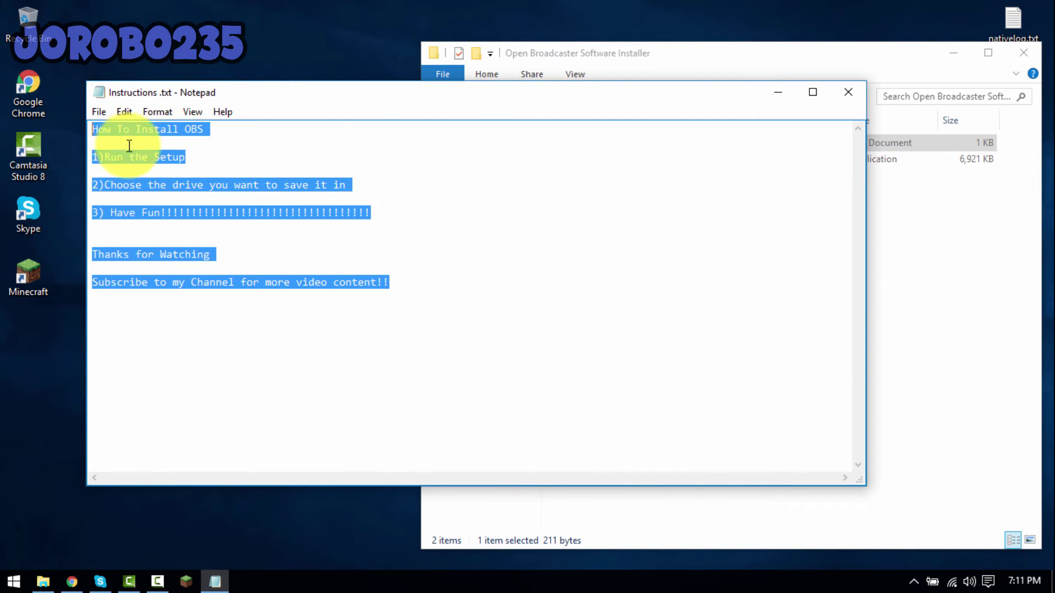
left_click(520, 349)
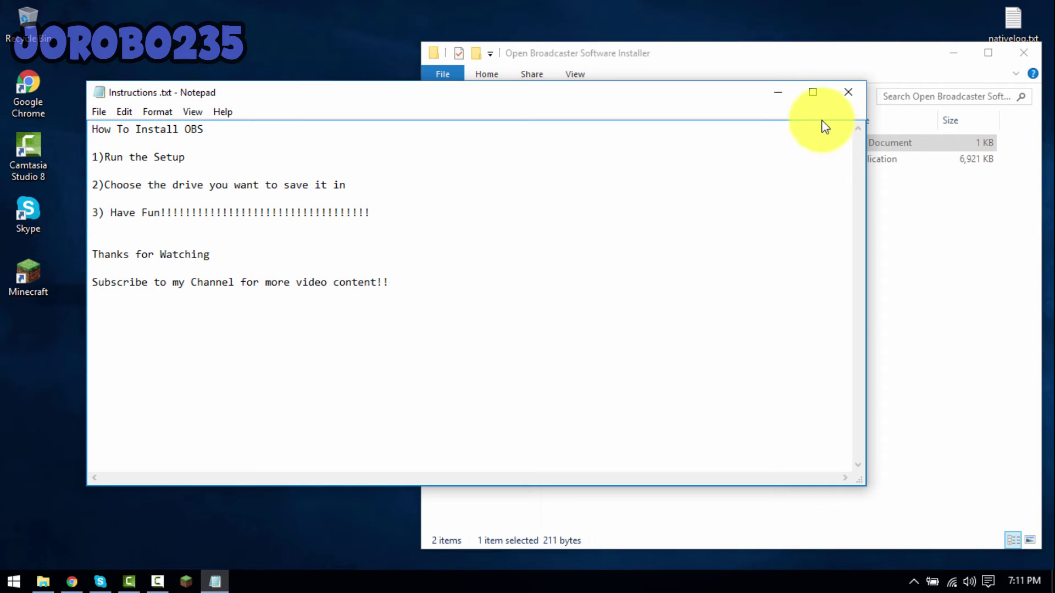
left_click(850, 96)
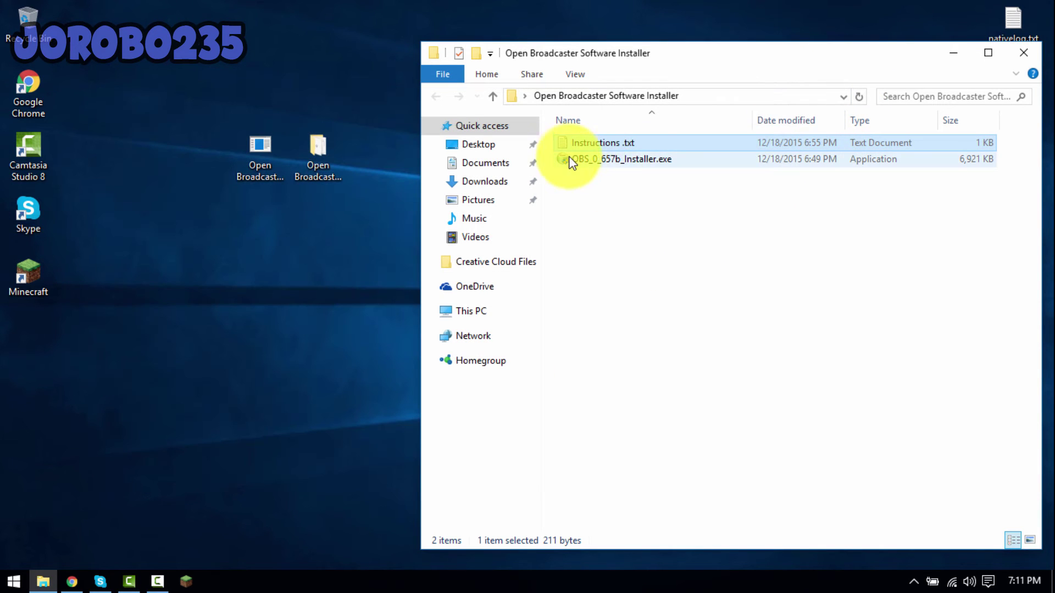
Step: Run OBS_0_657b_Installer.exe, accept the license, install, and finish with 'Run Open Broadcaster Software' checked
double_click(629, 160)
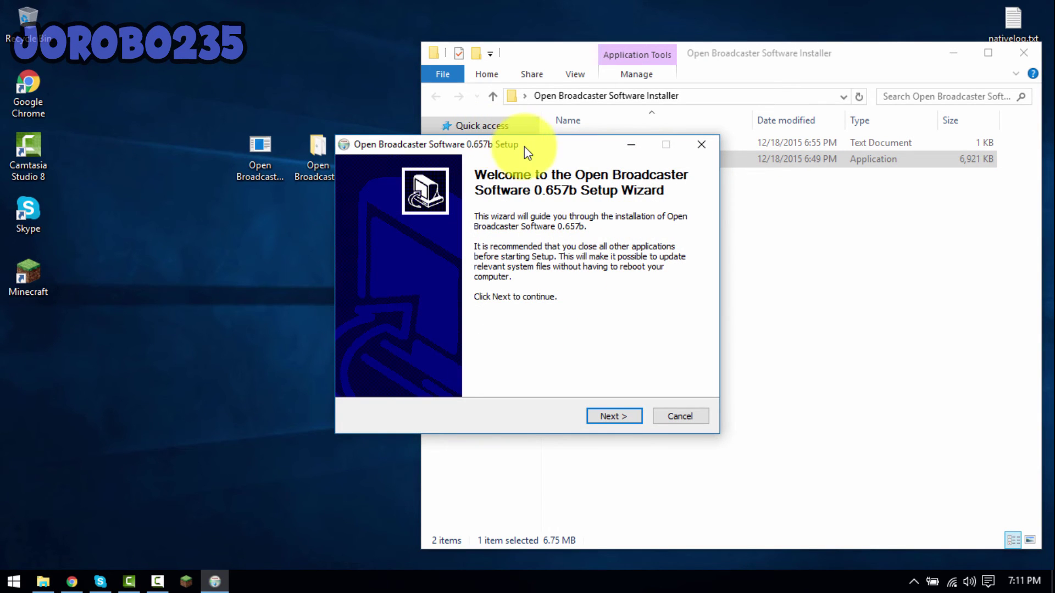
left_click_drag(523, 146, 555, 163)
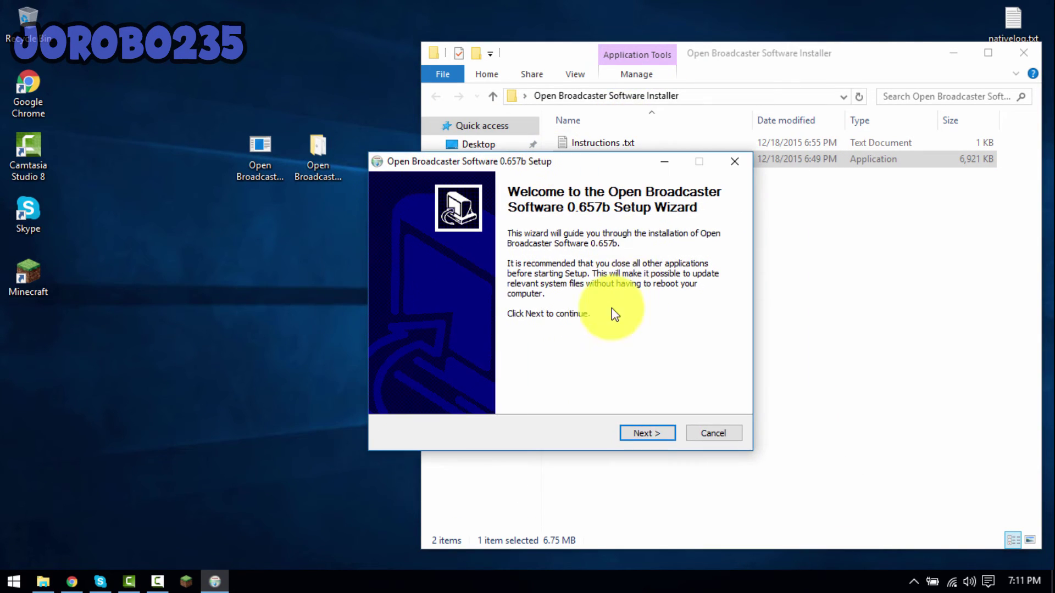
left_click(650, 434)
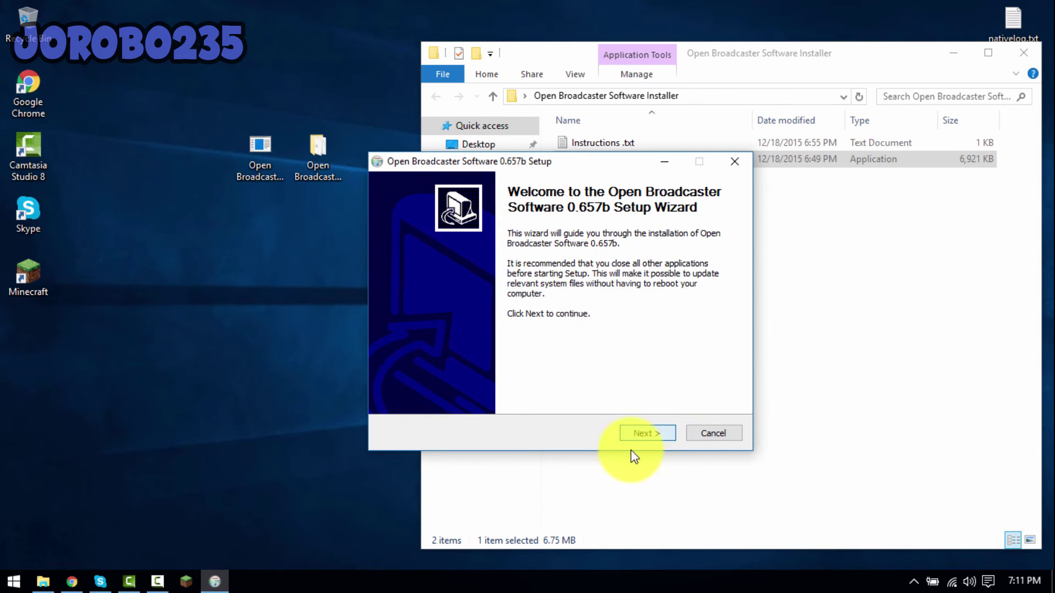
left_click(643, 435)
left_click(645, 434)
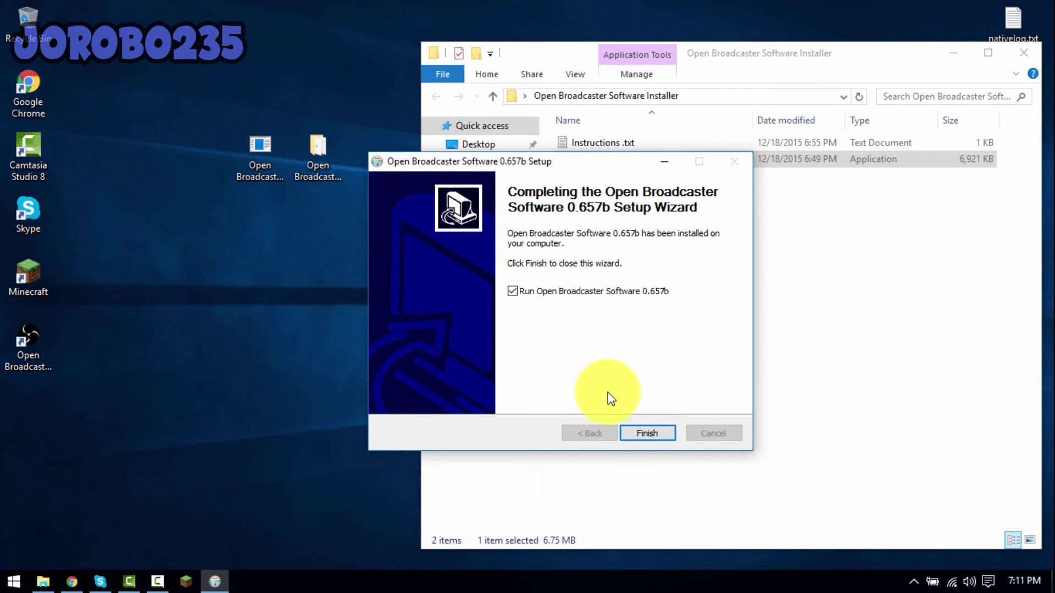
left_click(655, 432)
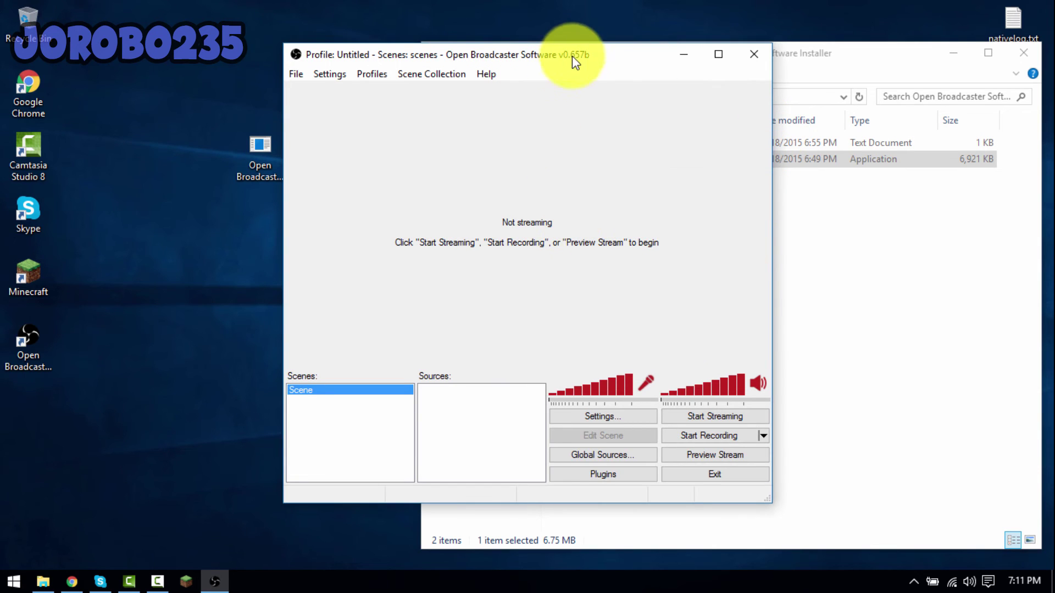
Step: Close the installer folder window and position the OBS main window higher on the desktop
left_click_drag(572, 55, 598, 99)
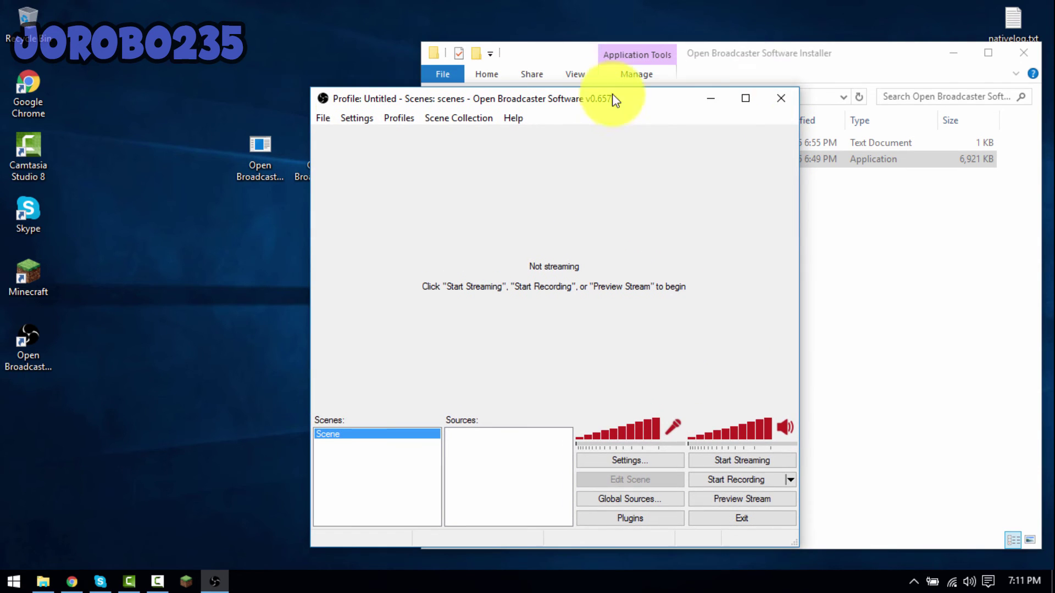
left_click(1013, 52)
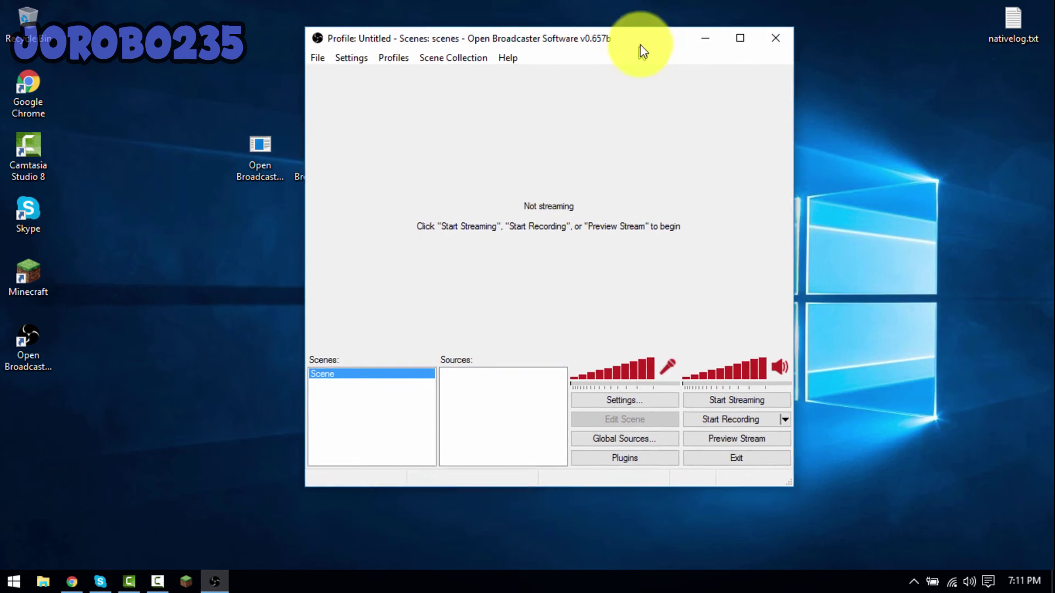
mouse_move(639, 107)
left_mouse_down()
mouse_move(638, 58)
mouse_move(588, 67)
left_mouse_up()
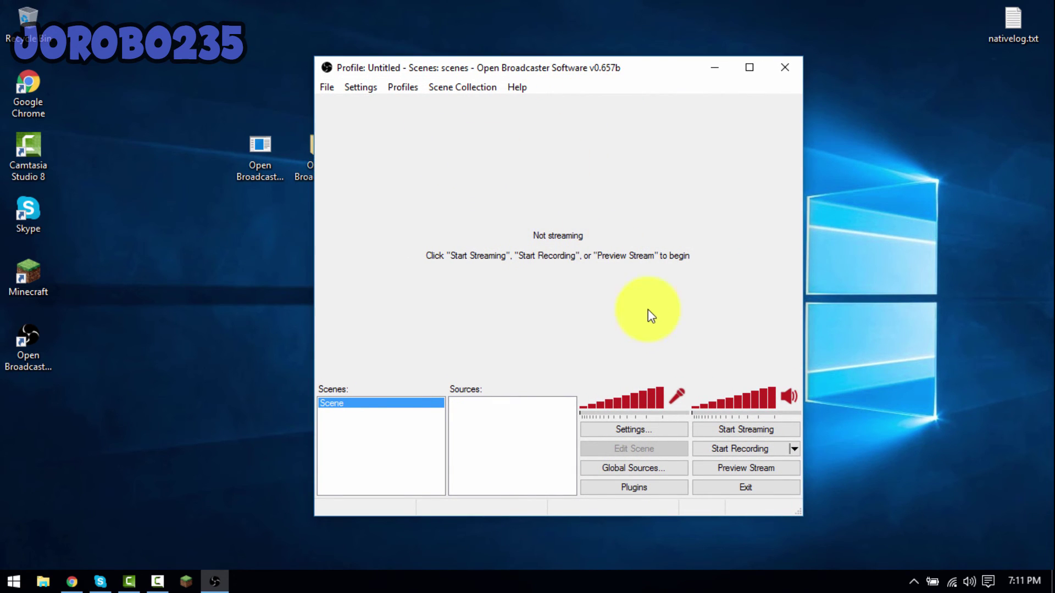
left_click_drag(598, 68, 570, 67)
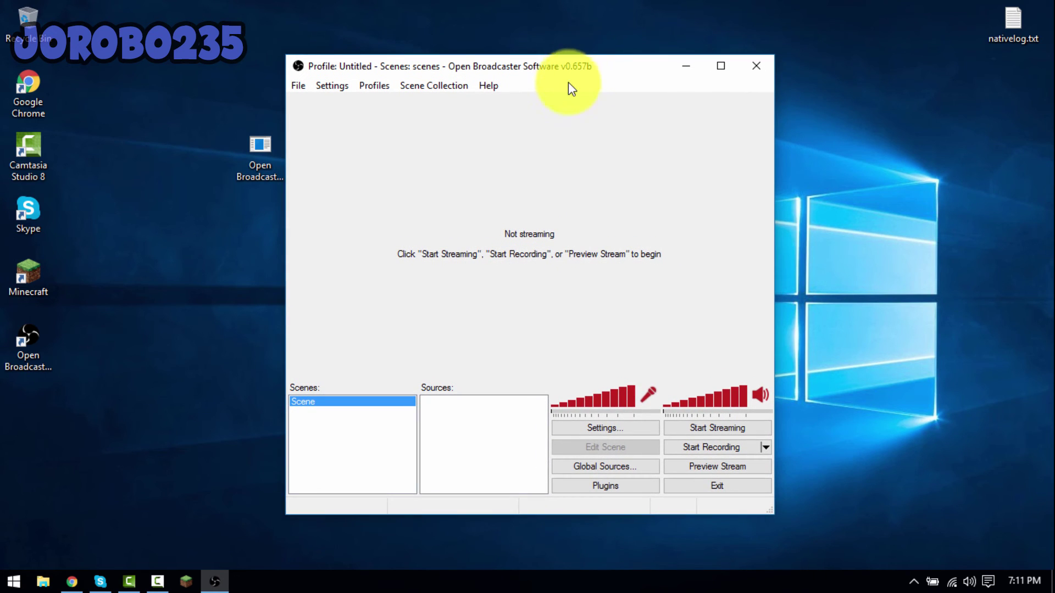